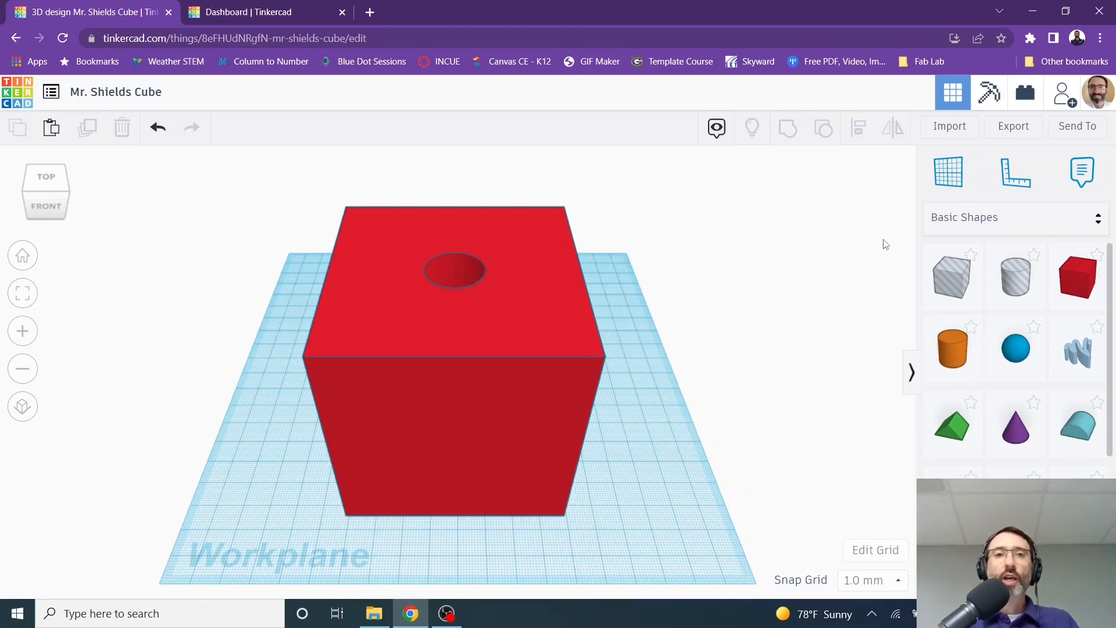
Step: Switch to the Tinkercad dashboard and create a new 3D design
{"action": "mouse_move", "coordinate": [555, 545]}
{"action": "right_mouse_down"}
{"action": "mouse_move", "coordinate": [485, 477]}
{"action": "mouse_move", "coordinate": [460, 370]}
{"action": "mouse_move", "coordinate": [479, 324]}
{"action": "mouse_move", "coordinate": [500, 349]}
{"action": "mouse_move", "coordinate": [566, 546]}
{"action": "right_mouse_up"}
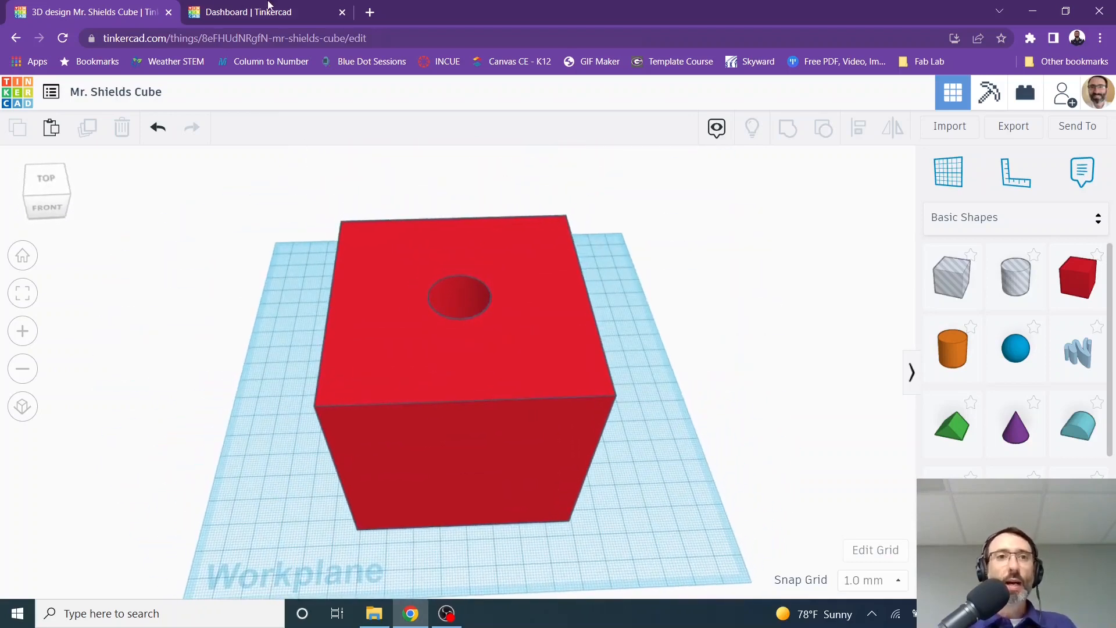
{"action": "left_click", "coordinate": [269, 10]}
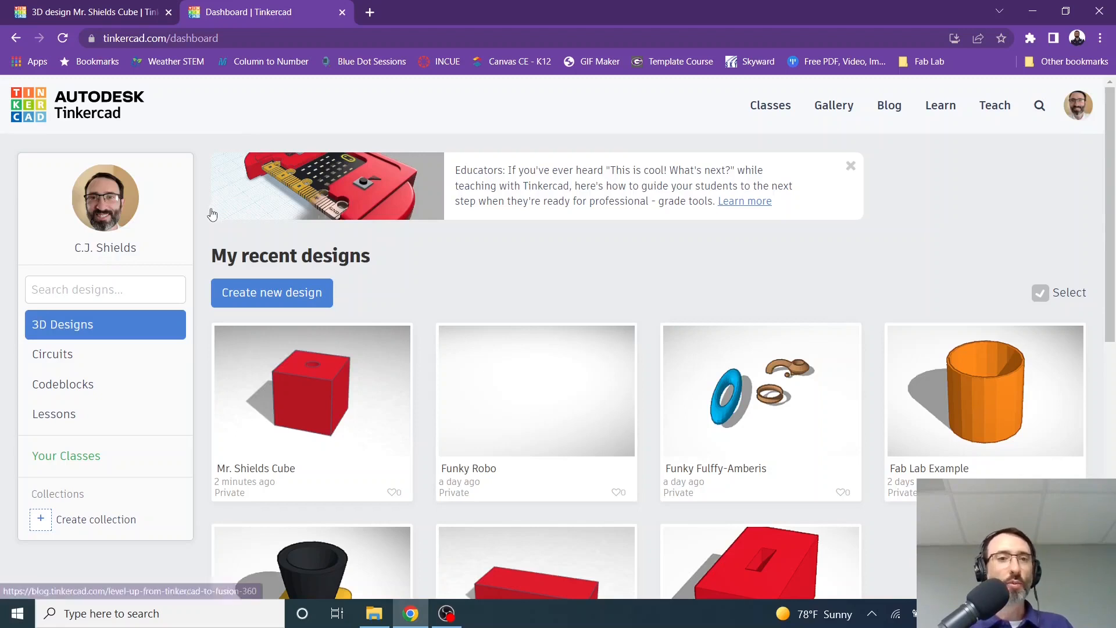
{"action": "left_click", "coordinate": [286, 299]}
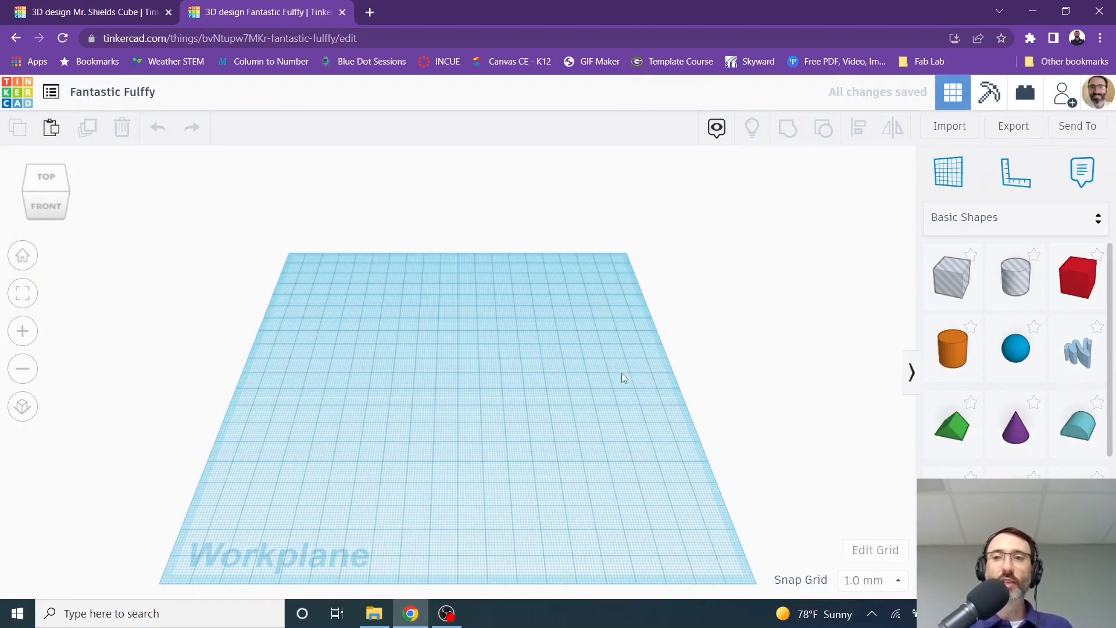
Step: Place a solid red box near the middle of the workplane and collapse its shape settings
{"action": "left_click", "coordinate": [1080, 282]}
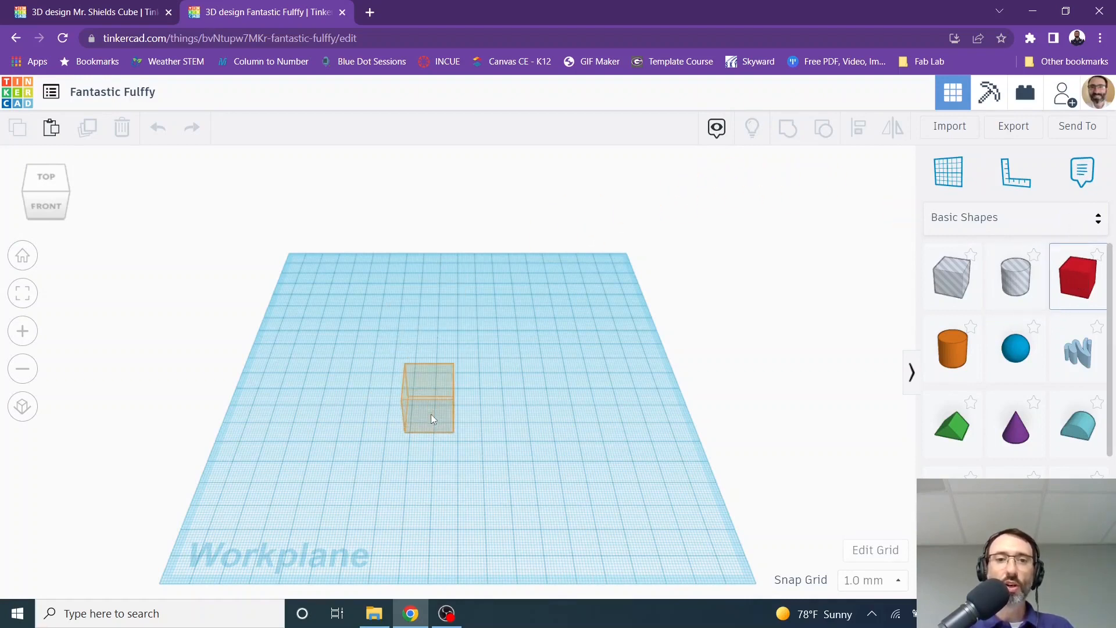
{"action": "left_click", "coordinate": [431, 414]}
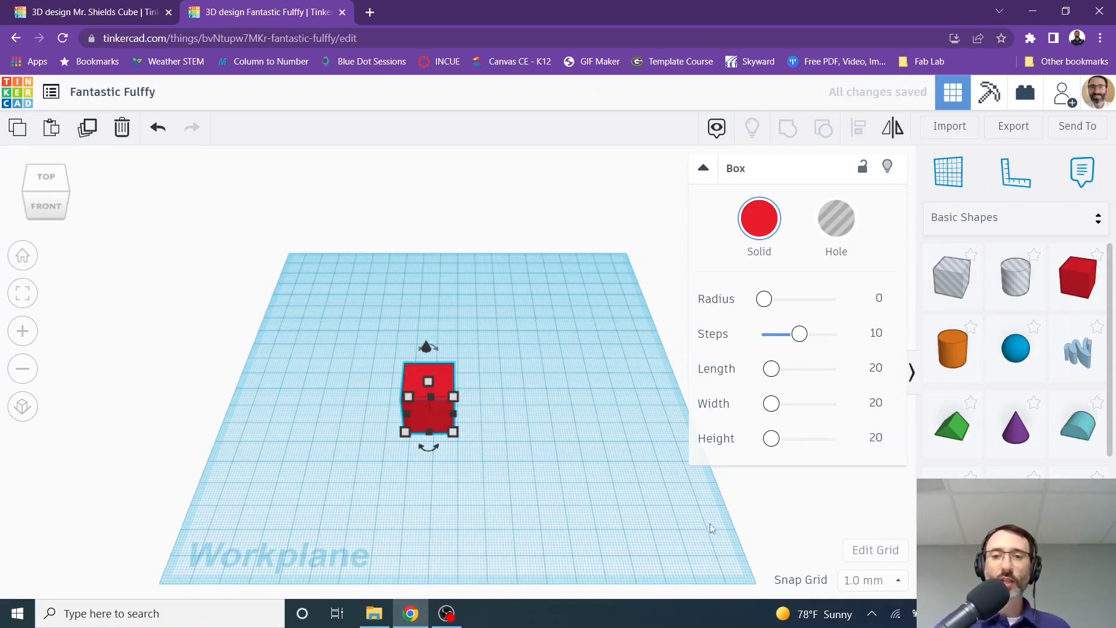
{"action": "left_click", "coordinate": [862, 582]}
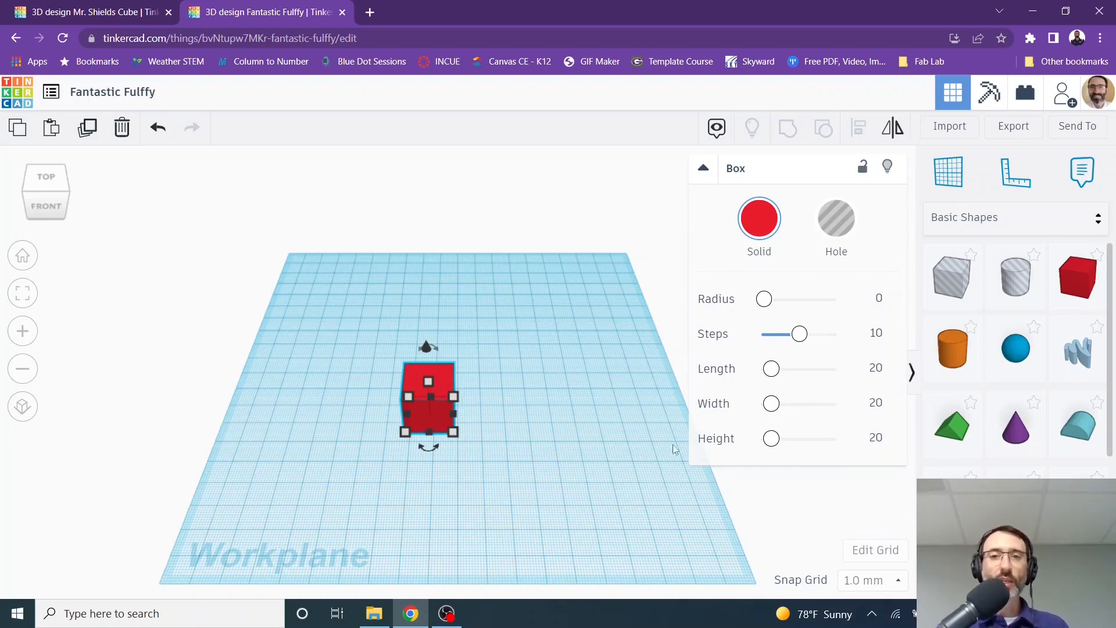
{"action": "left_click", "coordinate": [703, 168]}
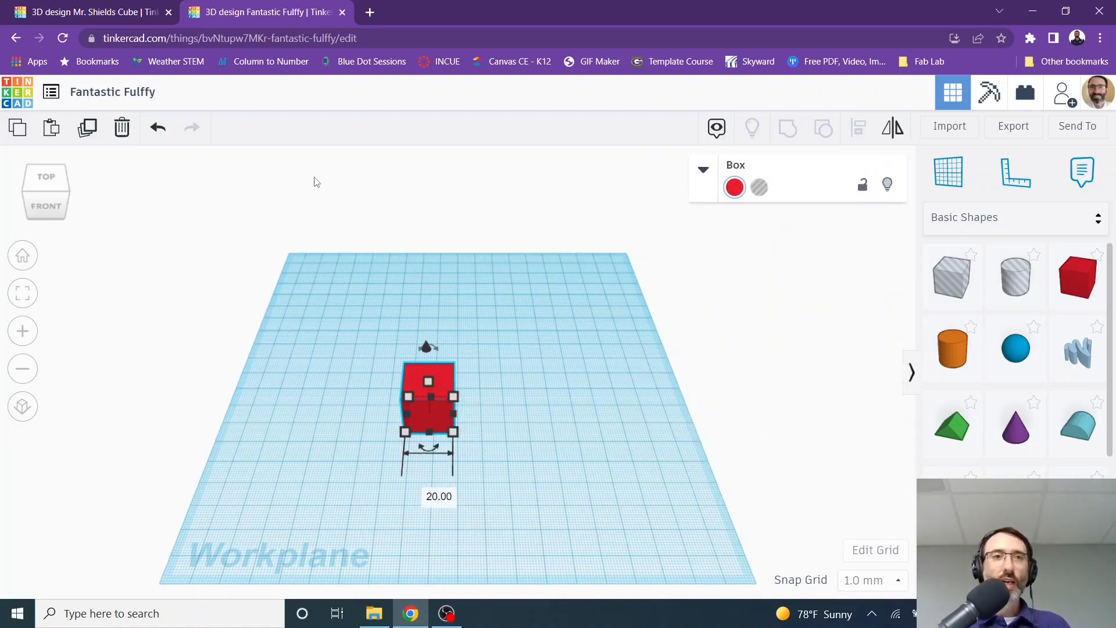
{"action": "left_click", "coordinate": [100, 12]}
{"action": "left_click", "coordinate": [225, 12]}
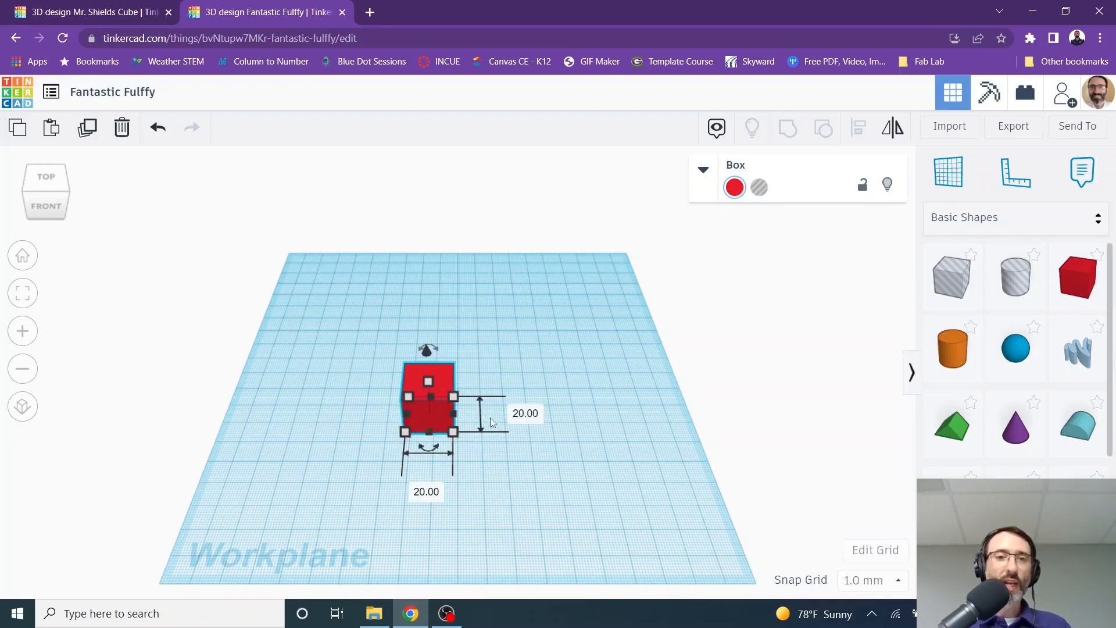
Step: Set both horizontal dimensions of the box's base to 80 mm
{"action": "left_click", "coordinate": [426, 492]}
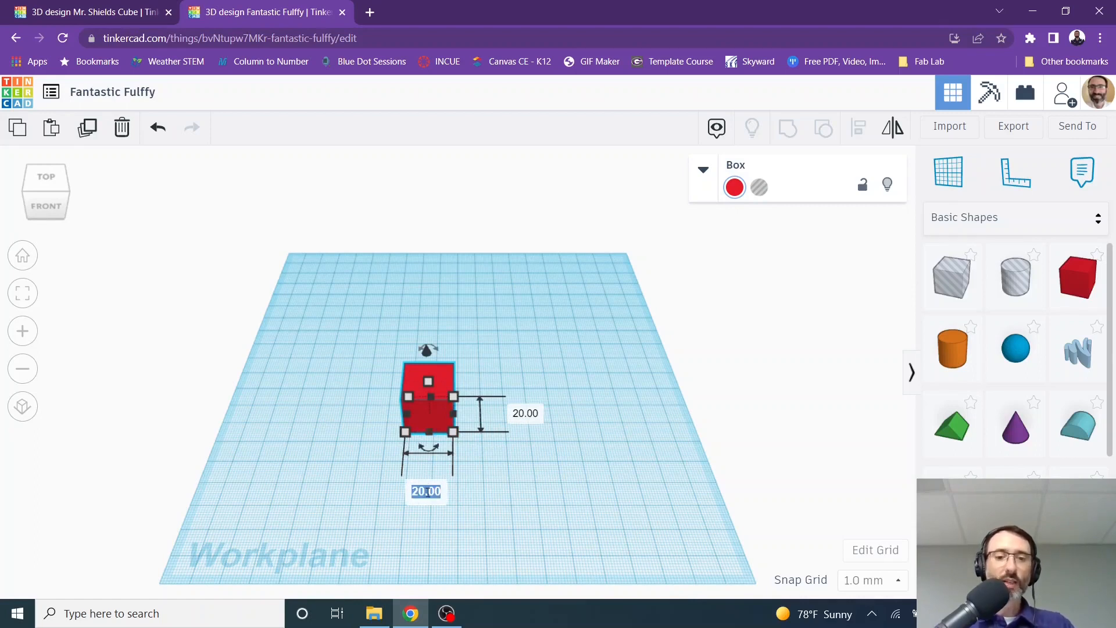
{"action": "type", "text": "80"}
{"action": "key", "text": "Return"}
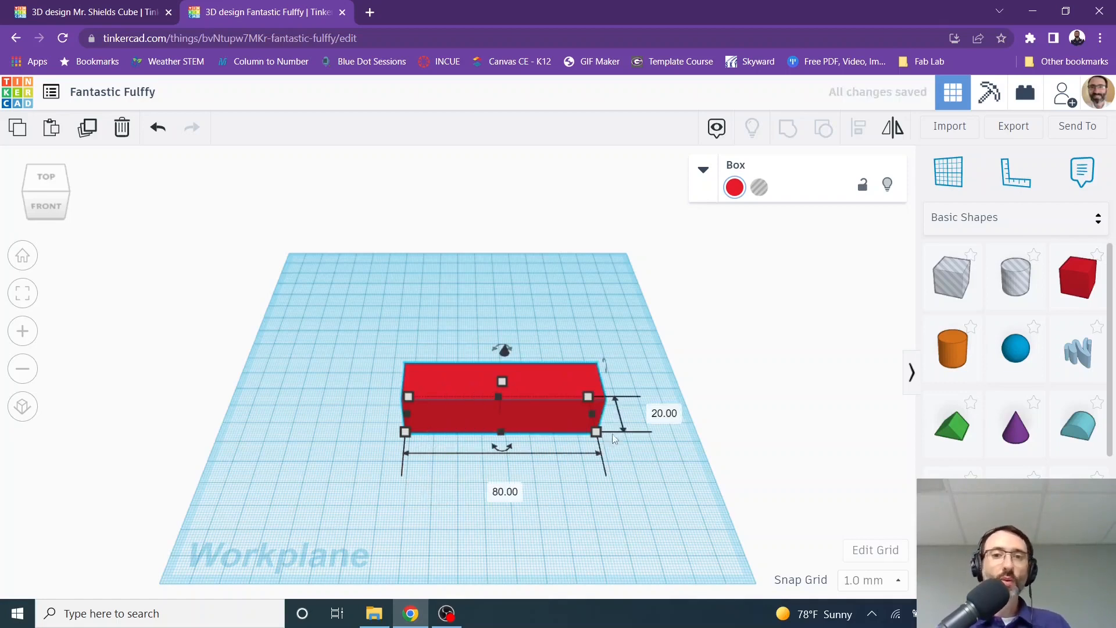
{"action": "left_click", "coordinate": [659, 414]}
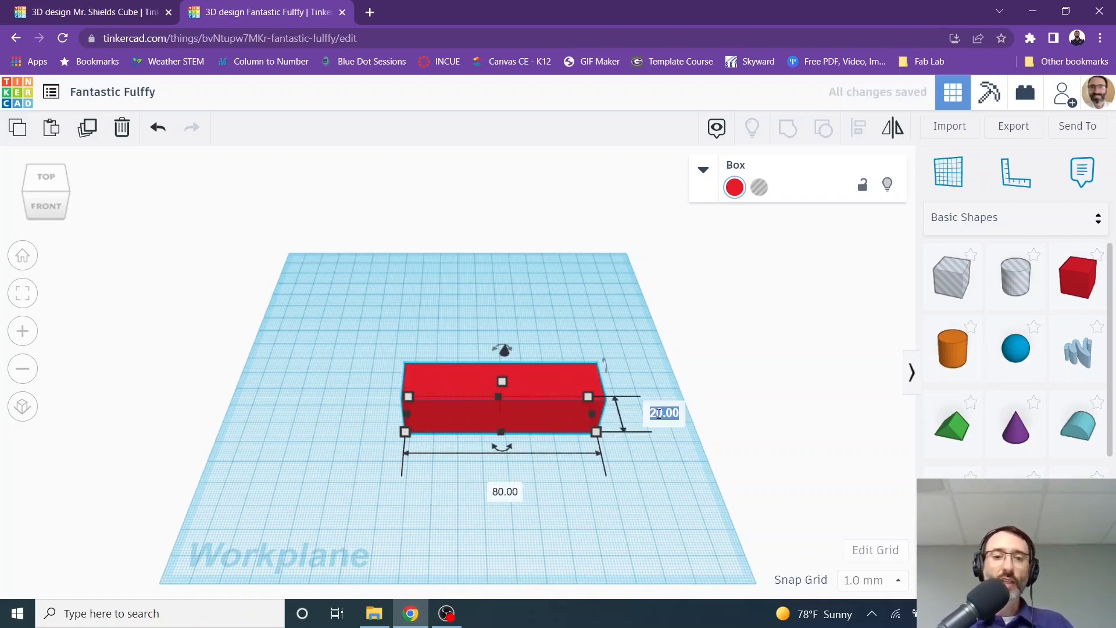
{"action": "type", "text": "80"}
{"action": "key", "text": "Return"}
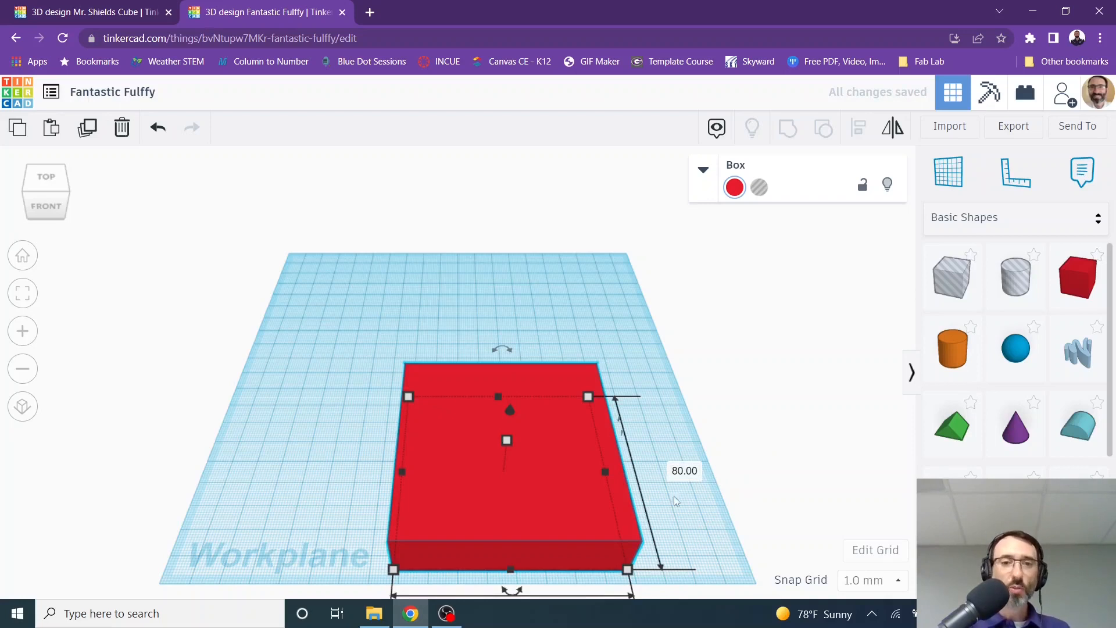
Step: Set the box's height to 80 mm and deselect it
{"action": "left_click", "coordinate": [507, 441]}
{"action": "mouse_move", "coordinate": [507, 441]}
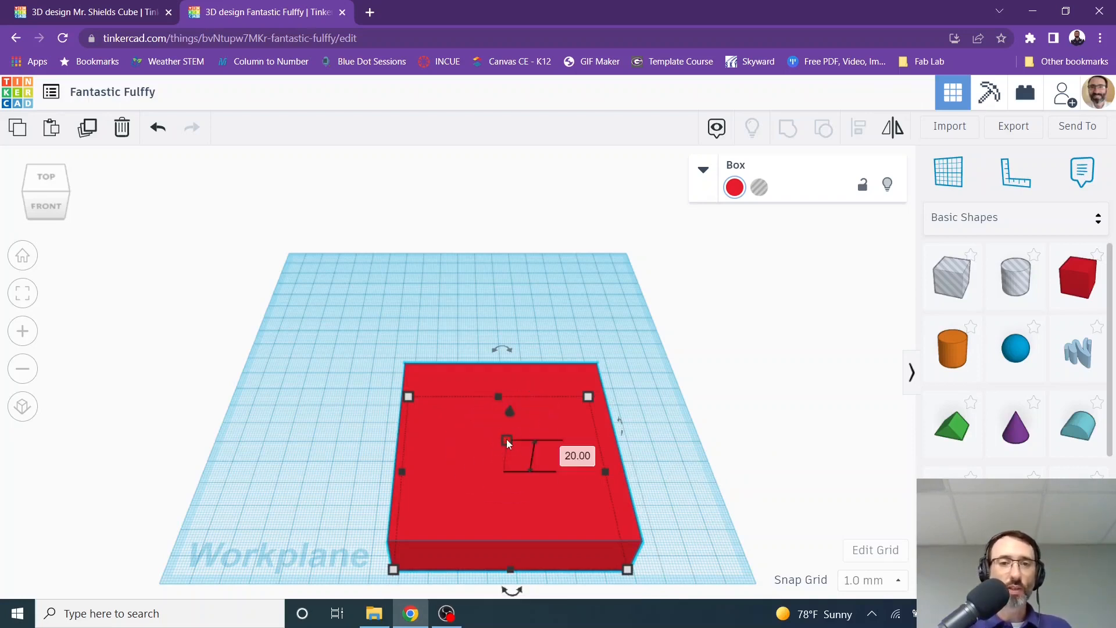
{"action": "left_click", "coordinate": [579, 455]}
{"action": "type", "text": "80"}
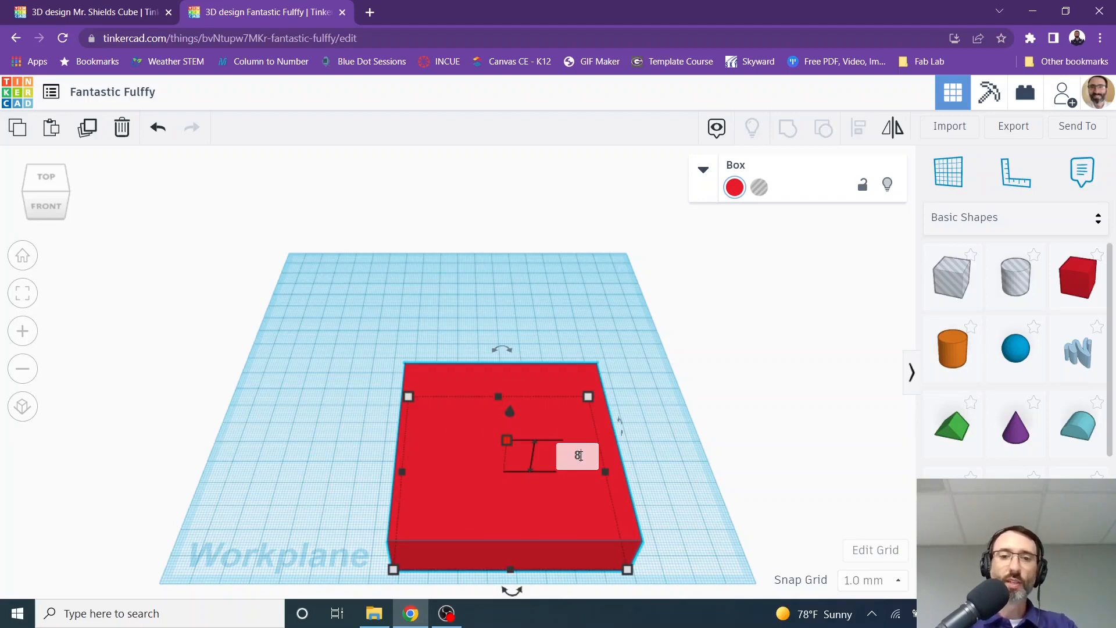
{"action": "key", "text": "Return"}
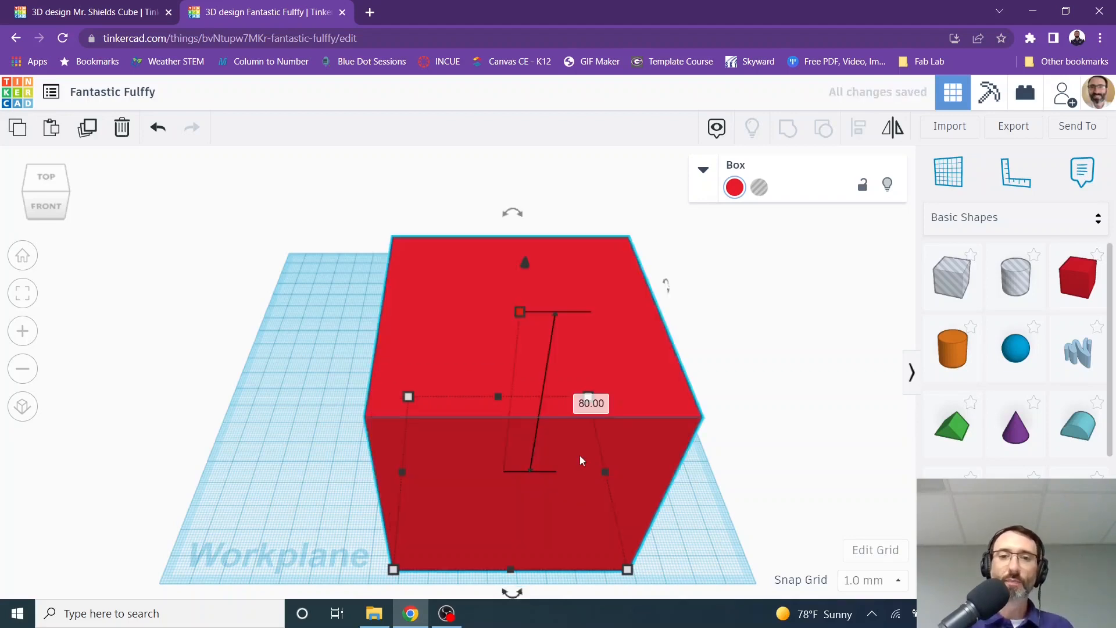
{"action": "left_click", "coordinate": [706, 550]}
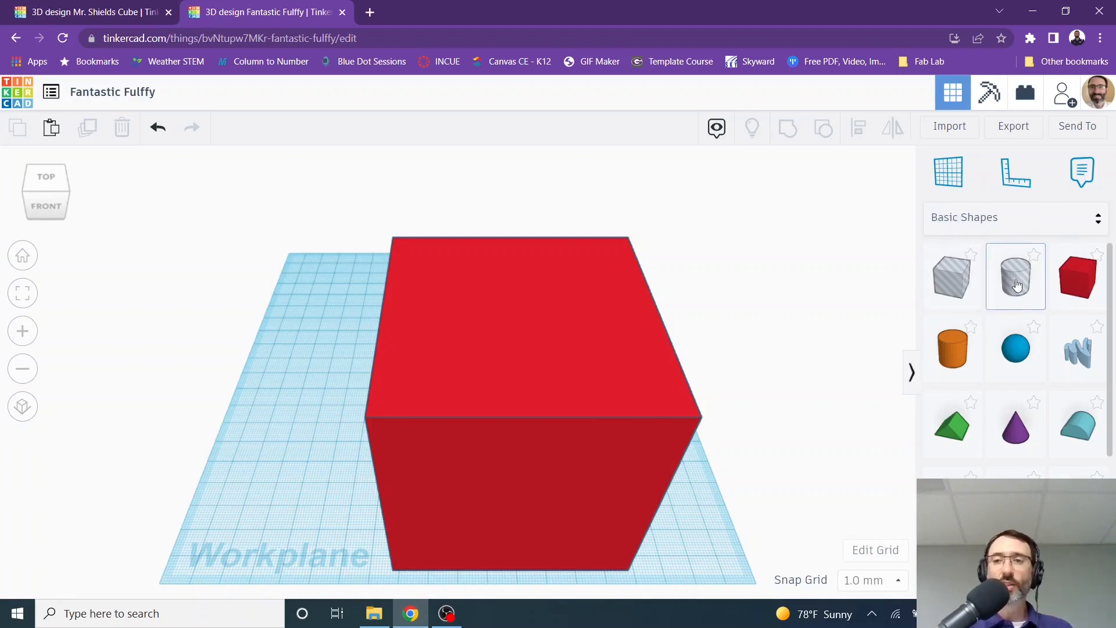
Step: Place a cylinder hole on the workplane beside the cube and set its height to 80 mm
{"action": "left_click_drag", "start_coordinate": [1016, 285], "coordinate": [304, 479]}
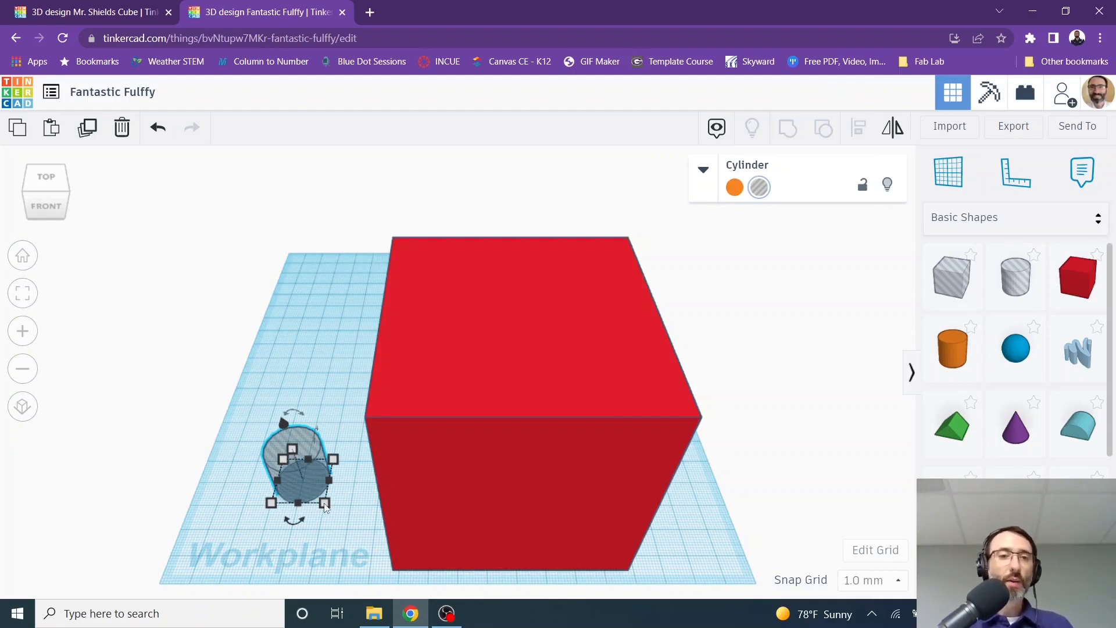
{"action": "mouse_move", "coordinate": [325, 503]}
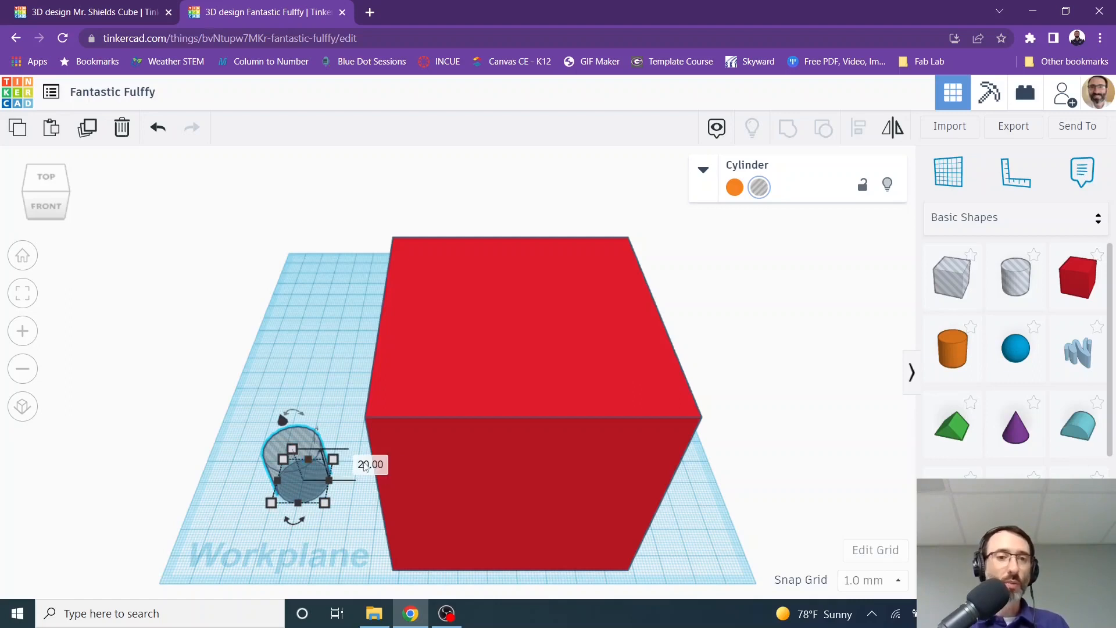
{"action": "left_click", "coordinate": [364, 463]}
{"action": "type", "text": "80"}
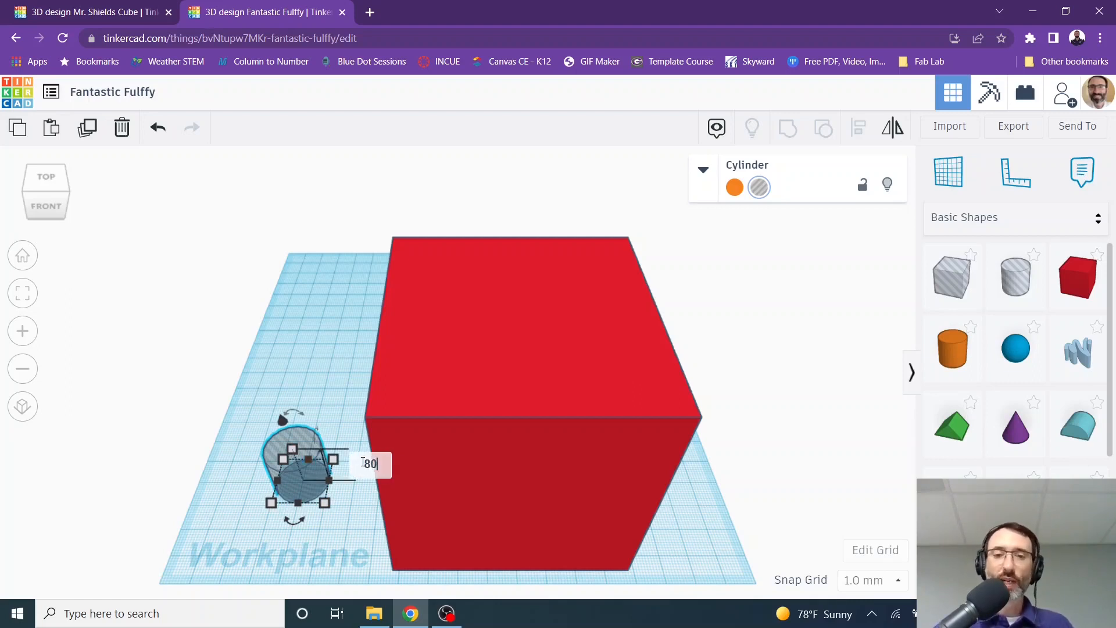
{"action": "key", "text": "Return"}
{"action": "left_click", "coordinate": [347, 494]}
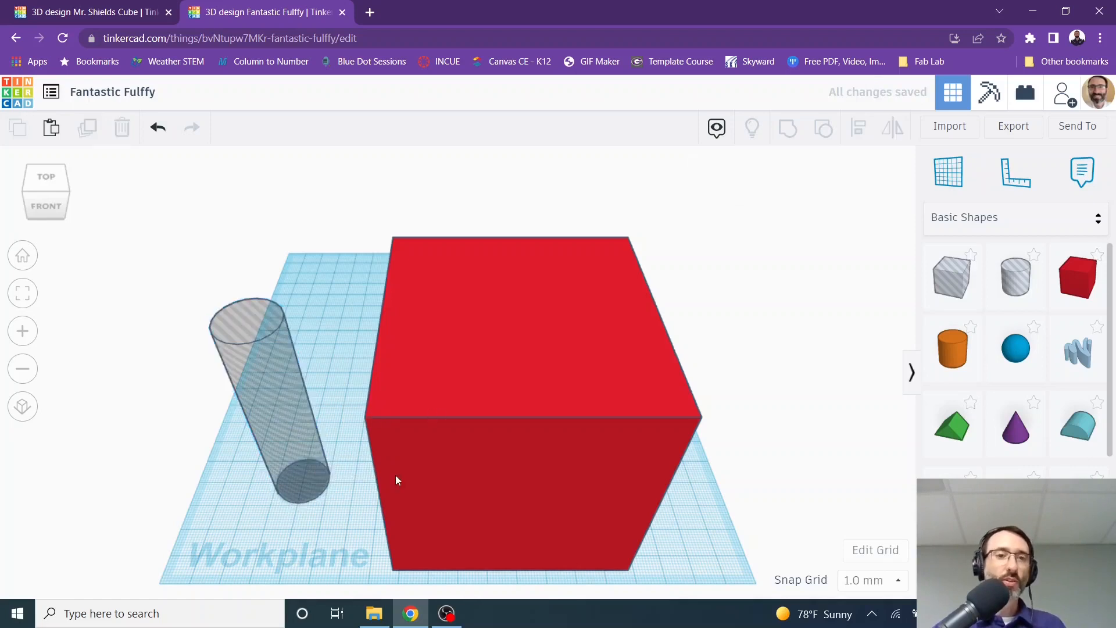
Step: Select the cube and the cylinder hole together and align their centres along both horizontal directions
{"action": "left_click", "coordinate": [43, 206]}
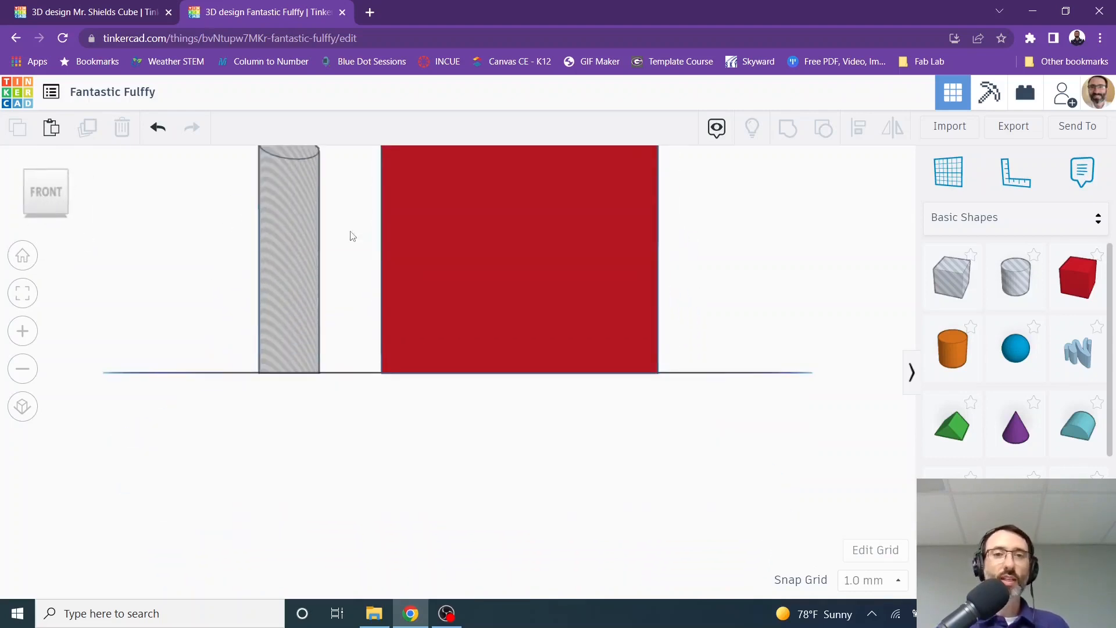
{"action": "scroll", "coordinate": [349, 235], "scroll_direction": "down", "scroll_amount": 3}
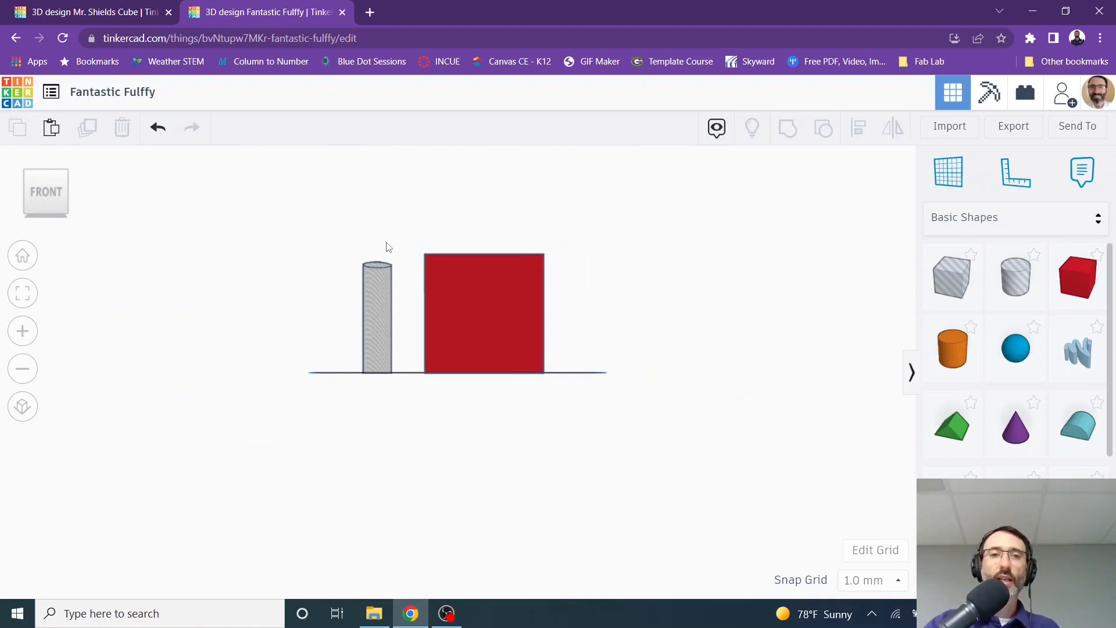
{"action": "scroll", "coordinate": [416, 263], "scroll_direction": "up", "scroll_amount": 3}
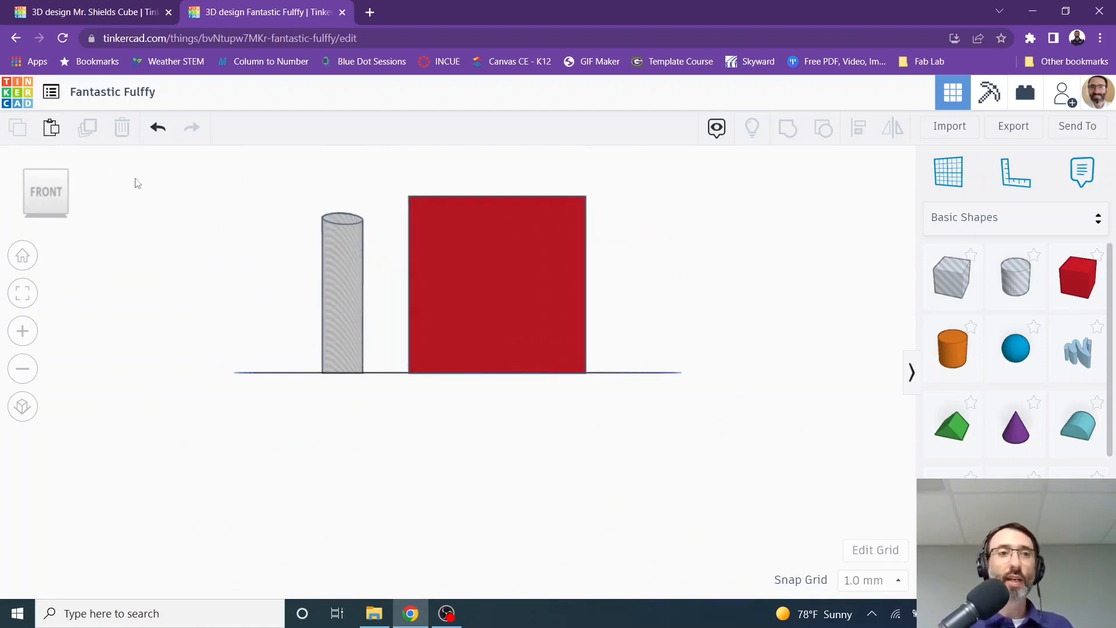
{"action": "left_click", "coordinate": [49, 175]}
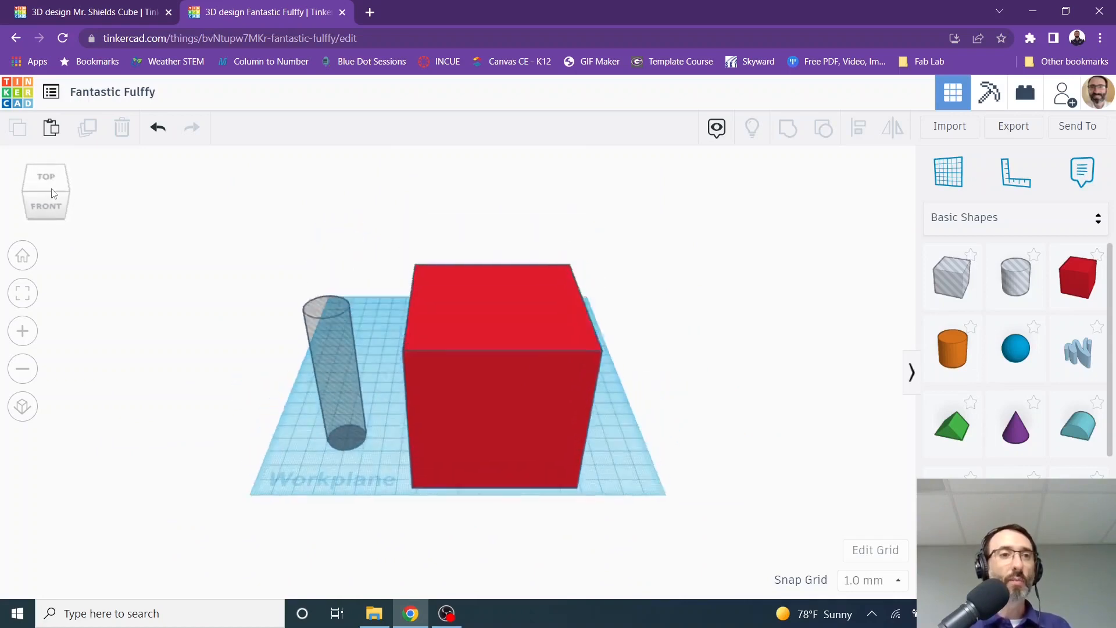
{"action": "left_click", "coordinate": [56, 187]}
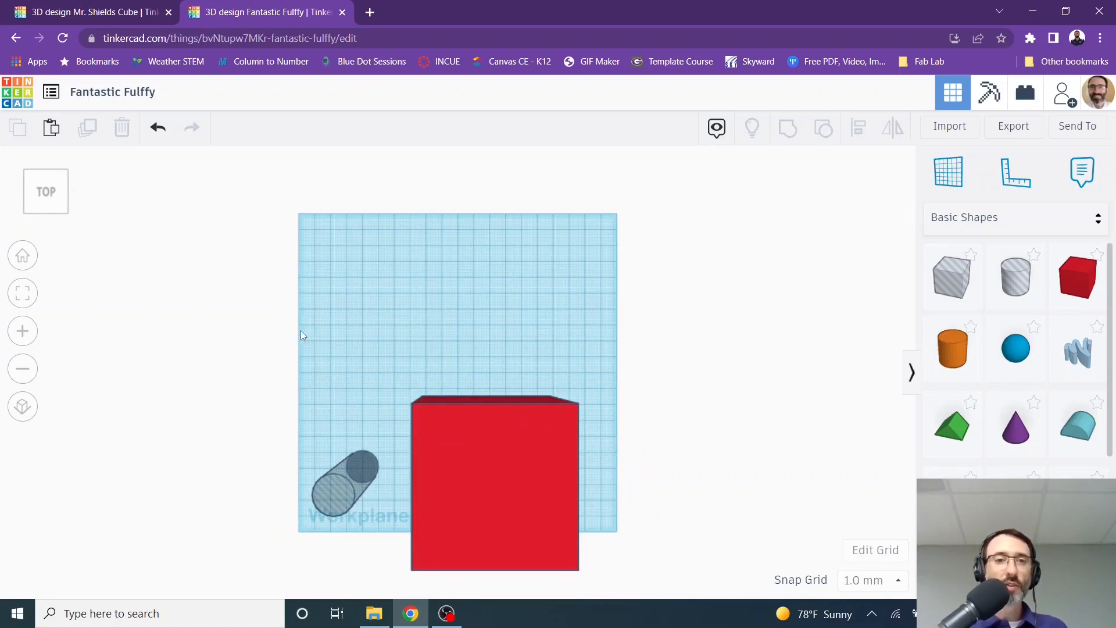
{"action": "left_click_drag", "start_coordinate": [300, 329], "coordinate": [638, 574]}
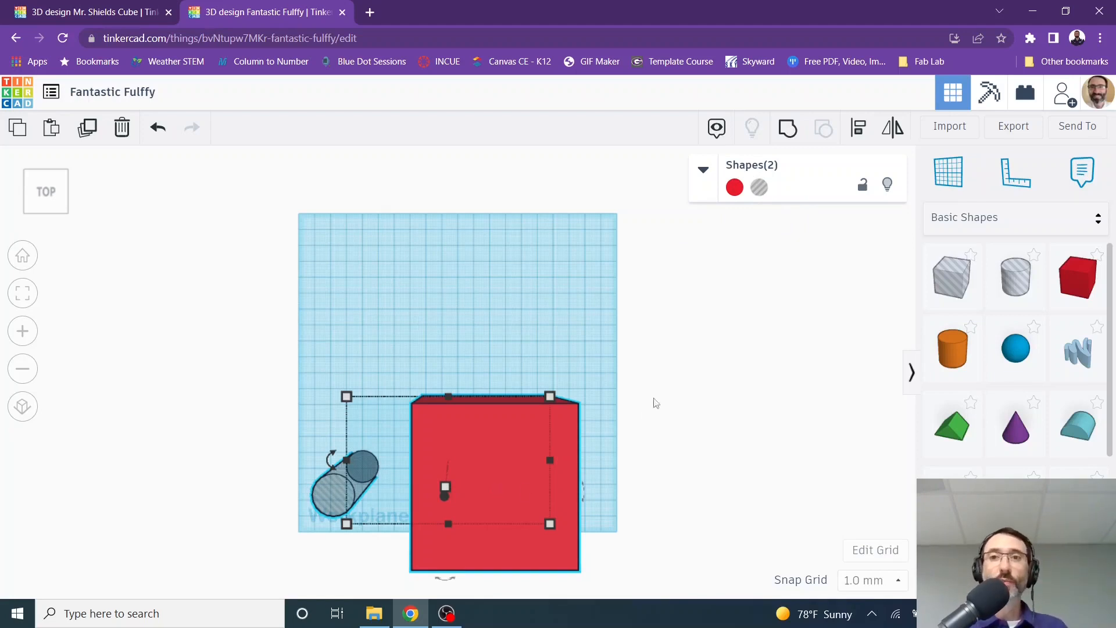
{"action": "left_click", "coordinate": [858, 132]}
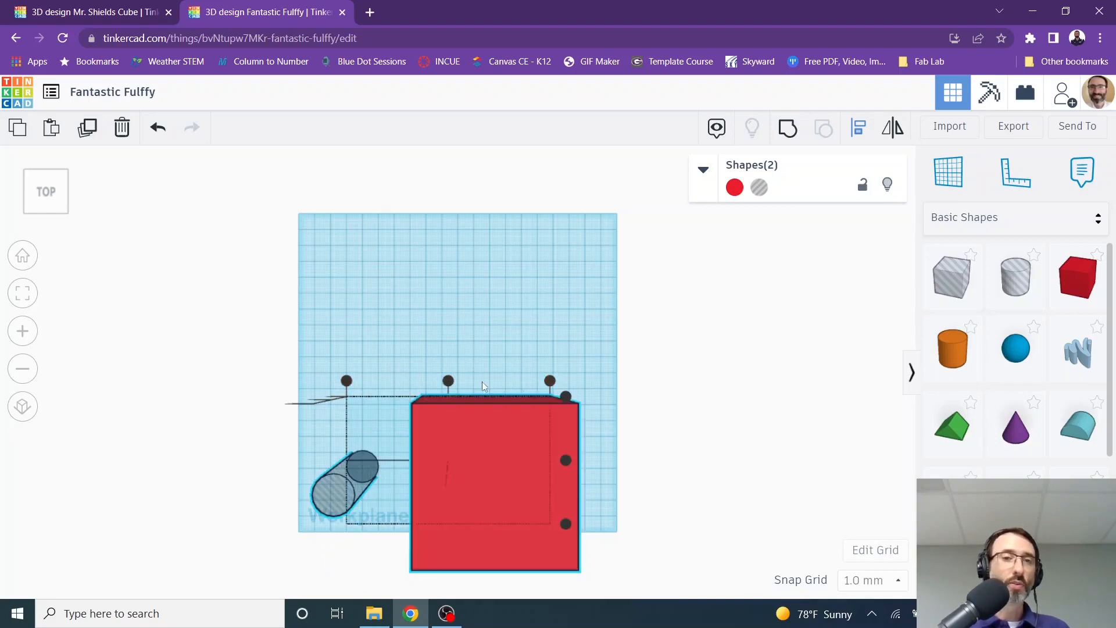
{"action": "left_click", "coordinate": [449, 382]}
{"action": "left_click", "coordinate": [529, 460]}
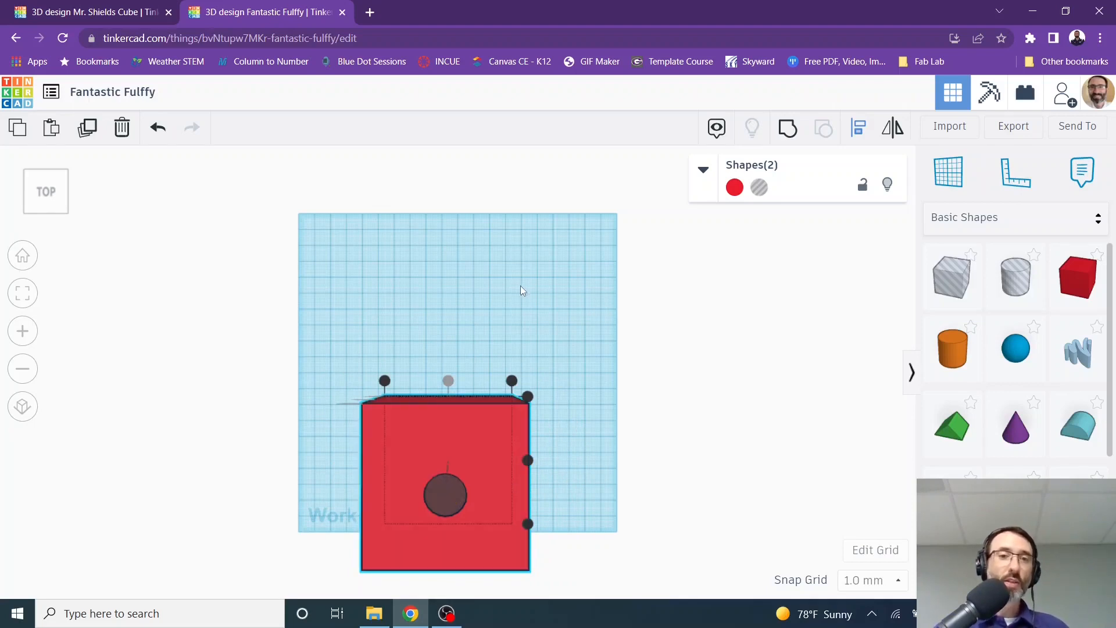
{"action": "left_click", "coordinate": [528, 460]}
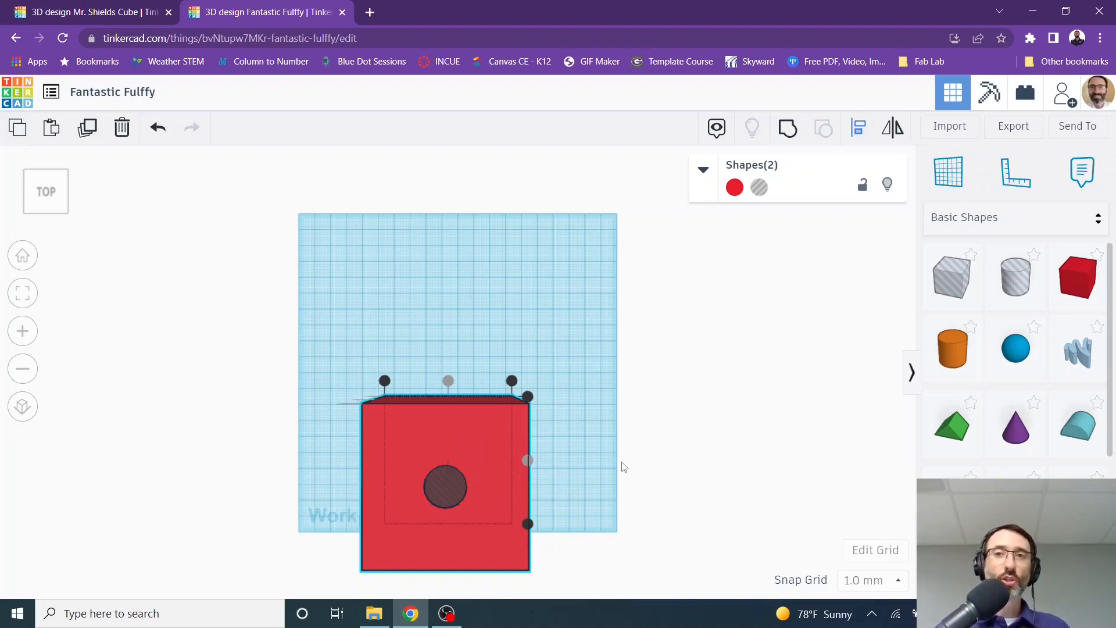
Step: Group the cube with the cylinder hole to cut a vertical hole through the cube's centre
{"action": "left_click", "coordinate": [789, 133]}
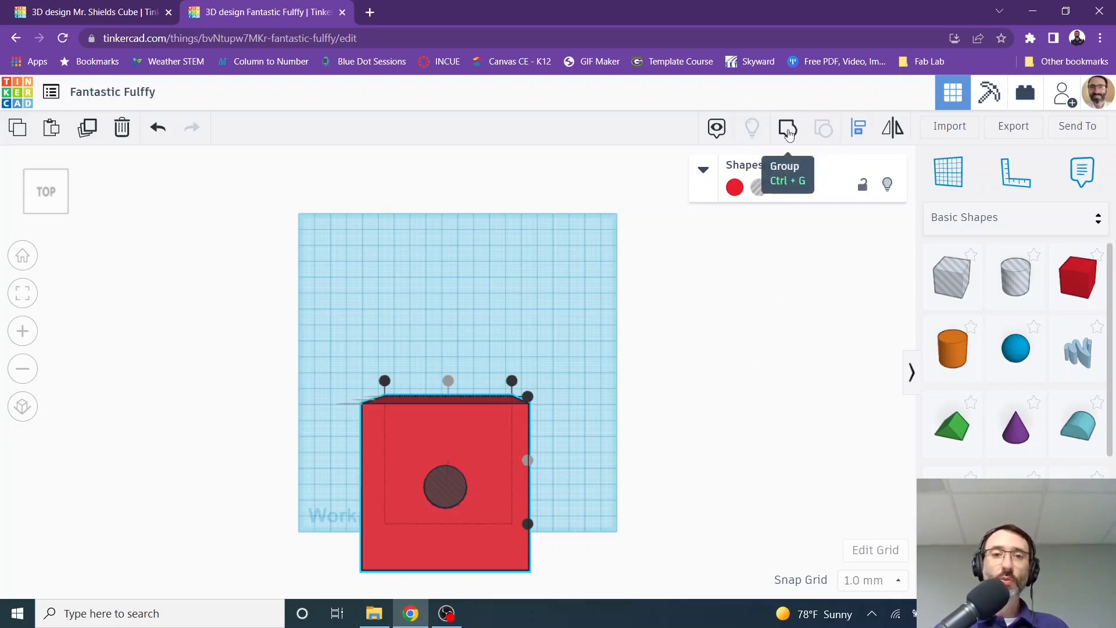
{"action": "left_click", "coordinate": [788, 134]}
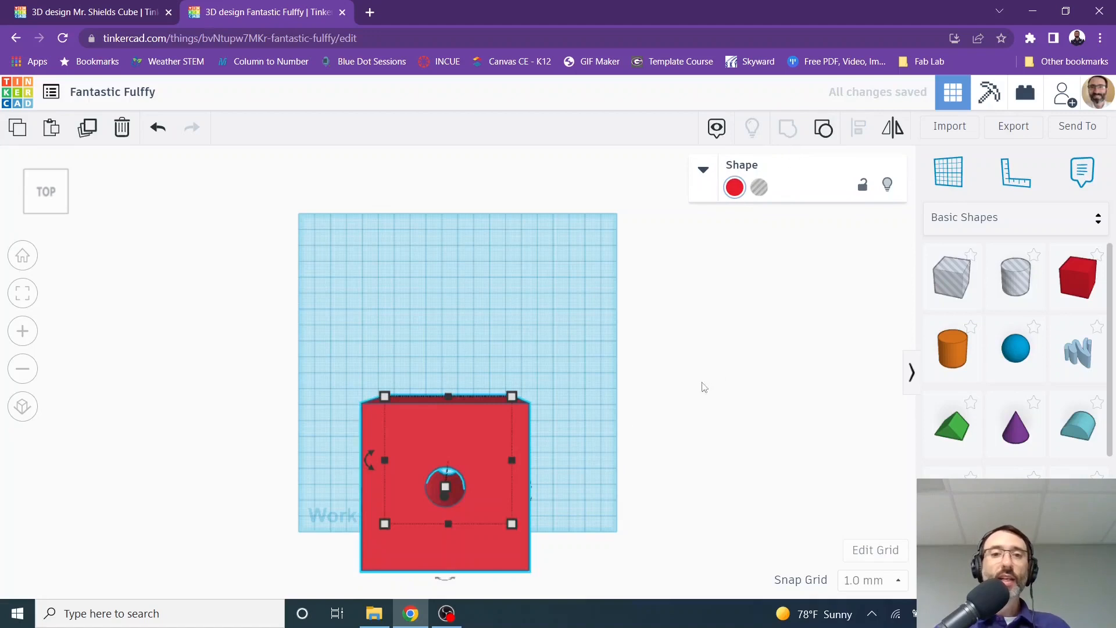
{"action": "left_click", "coordinate": [447, 486]}
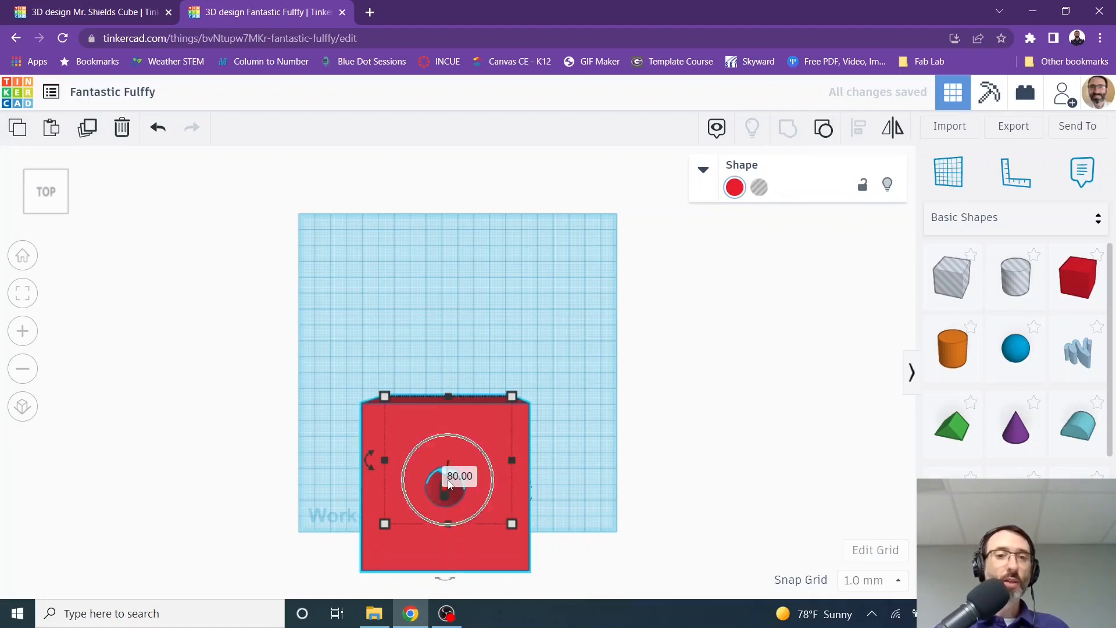
{"action": "right_click_drag", "start_coordinate": [550, 492], "coordinate": [426, 420]}
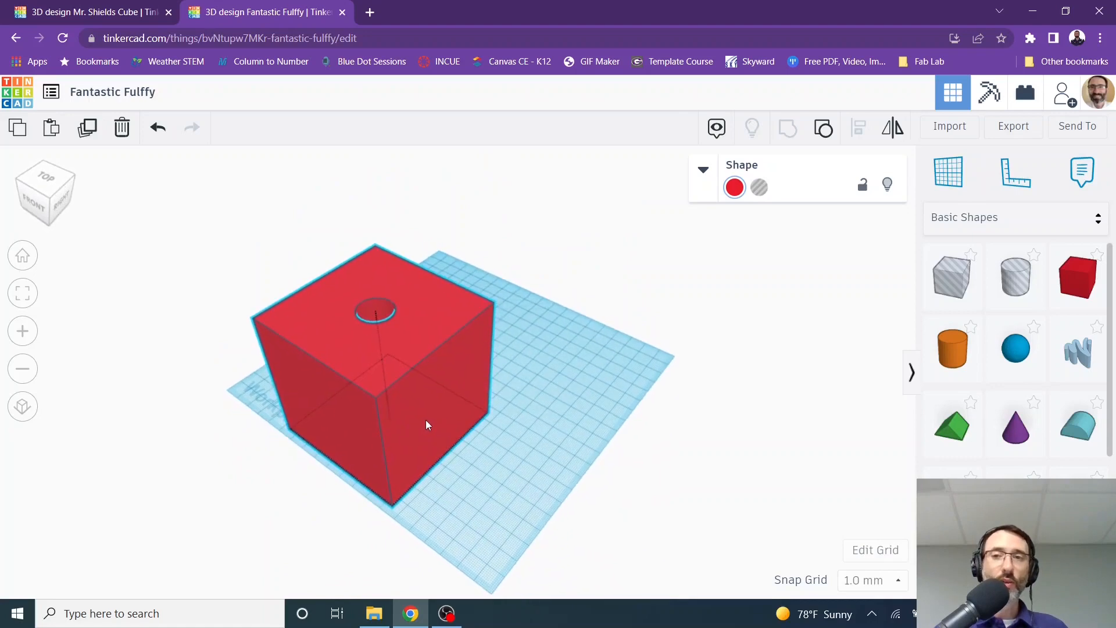